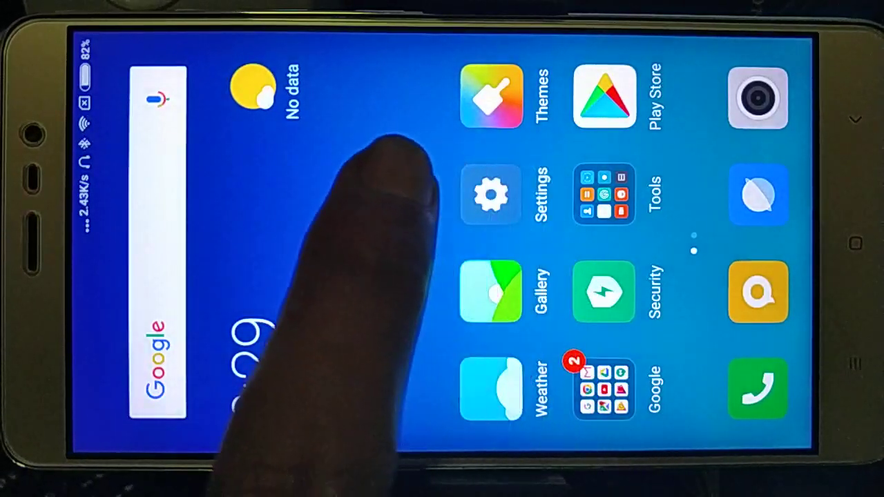
# Step: Flip between home pages and open the phone's About phone page in Settings
pyautogui.moveTo(390, 180); pyautogui.dragTo(390, 379)
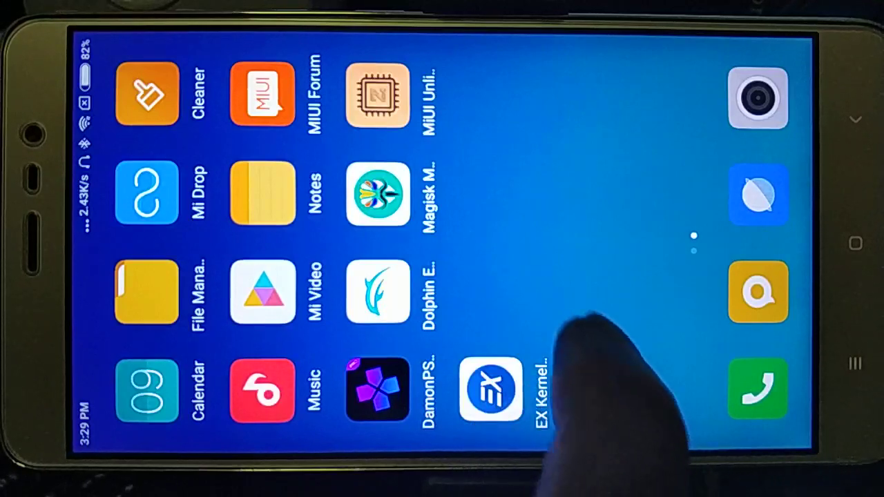
pyautogui.moveTo(594, 360); pyautogui.dragTo(594, 173)
pyautogui.click(485, 198)
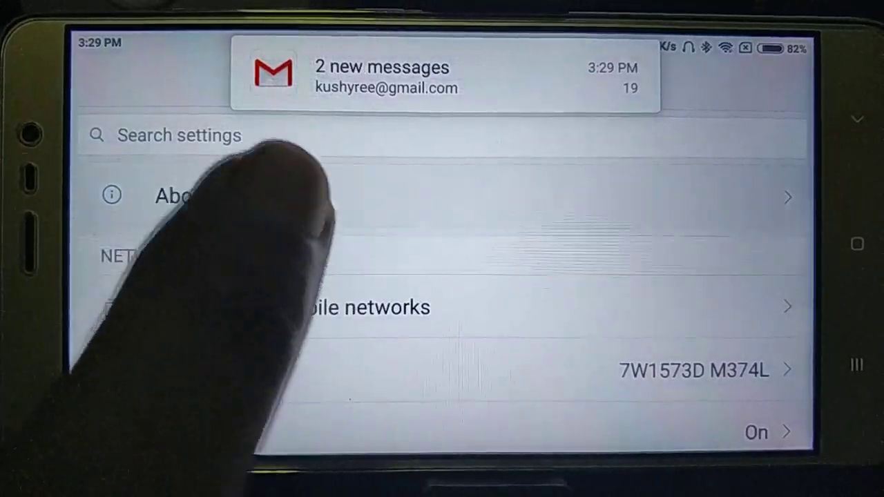
pyautogui.click(277, 196)
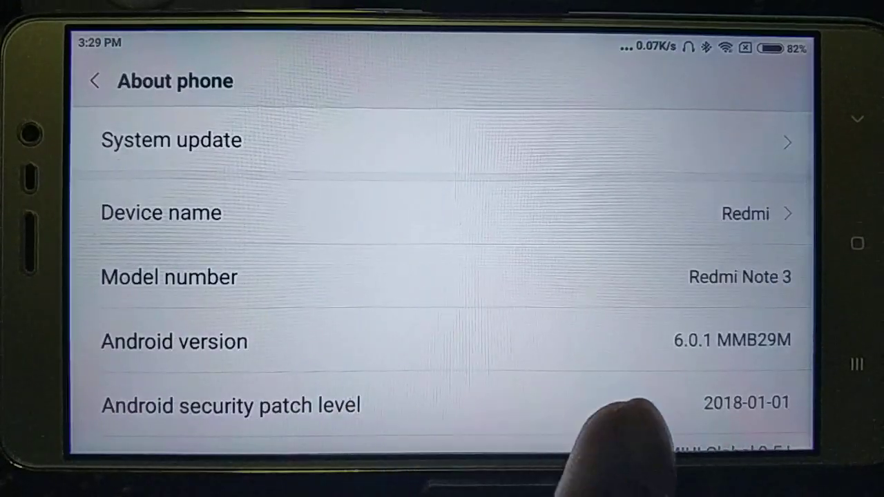
pyautogui.scroll(-2, 484, 345)
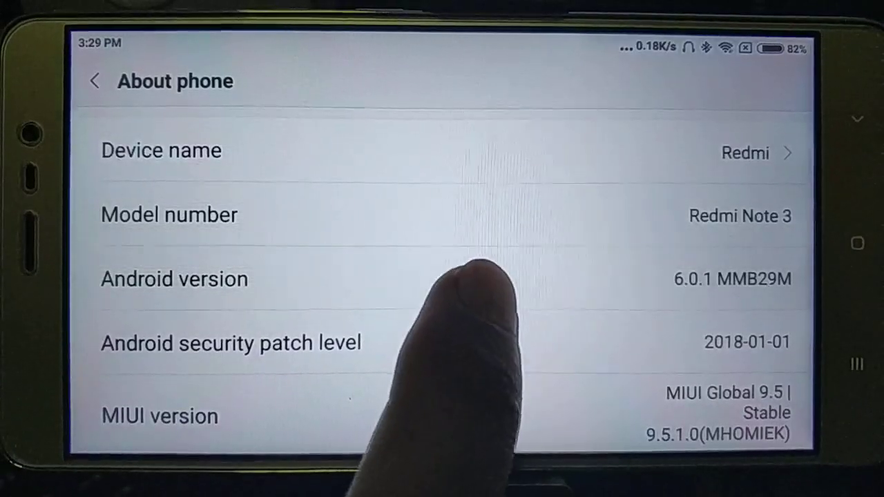
# Step: View the Android version easter egg, then launch DamonPS2 from the apps page
pyautogui.click(484, 279)
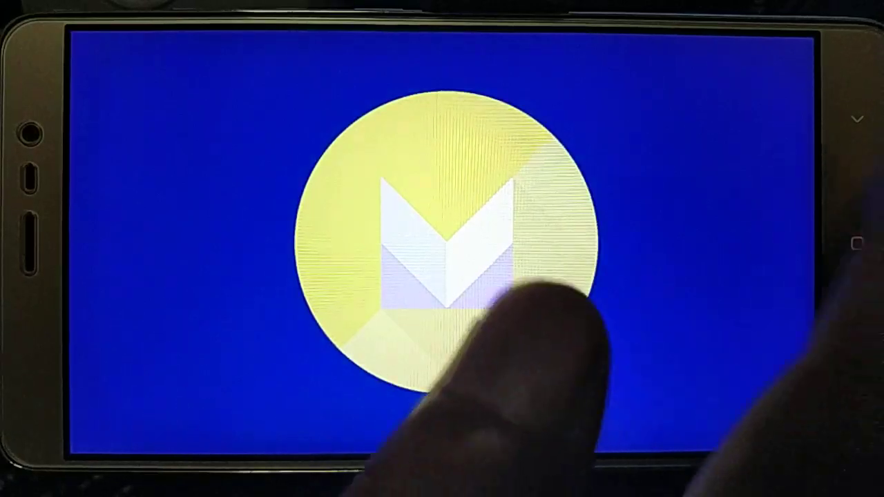
pyautogui.click(449, 242)
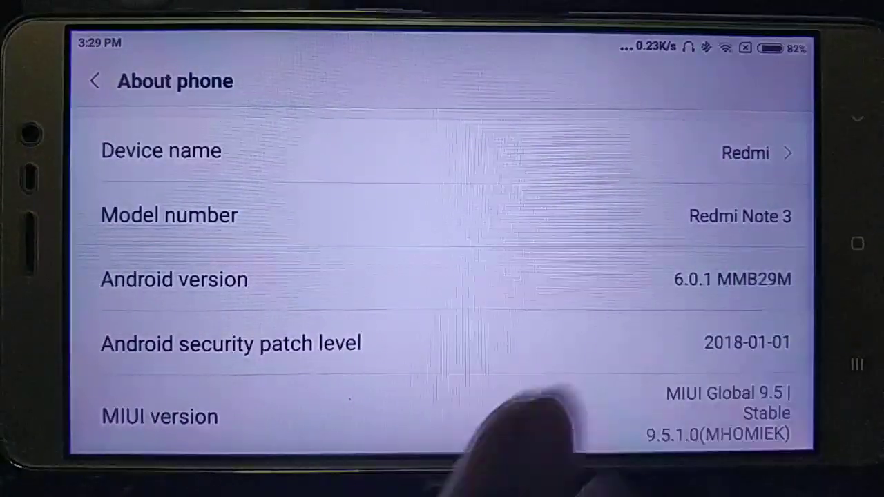
pyautogui.scroll(-4, 483, 311)
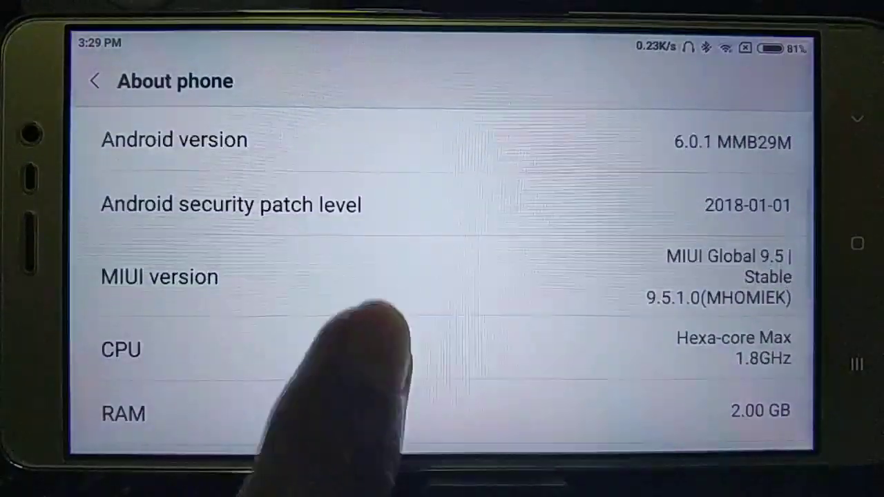
pyautogui.scroll(-3, 379, 346)
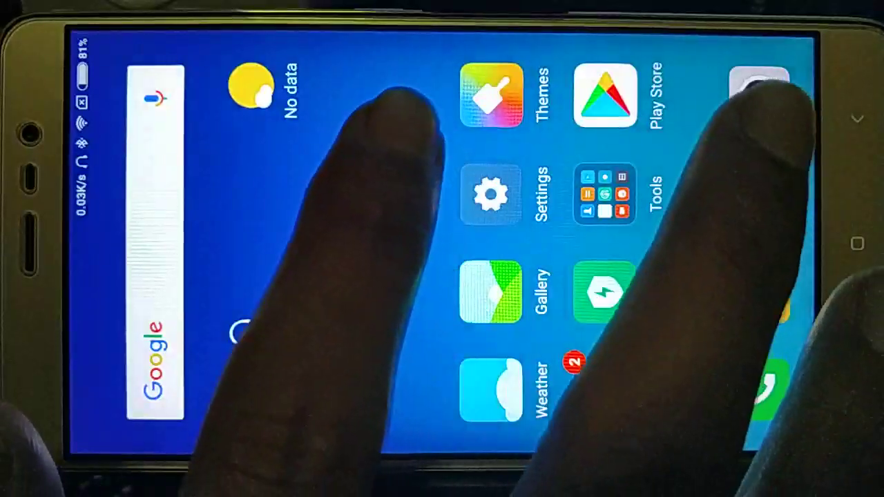
pyautogui.moveTo(442, 345); pyautogui.dragTo(442, 138)
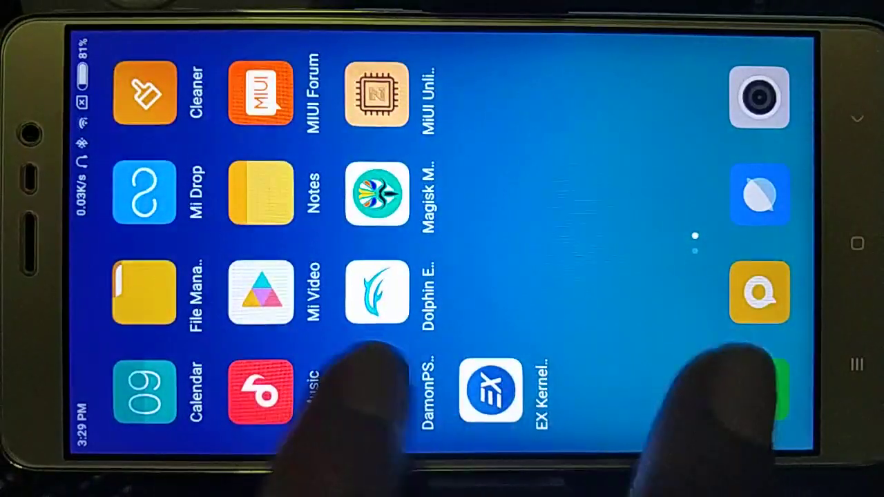
pyautogui.click(376, 390)
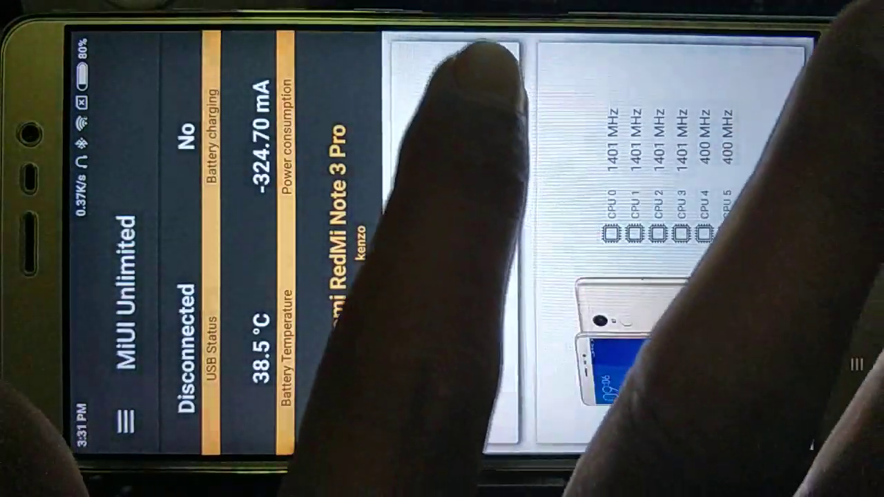
# Step: Enable Performance Mode in MIUI Unlimited, raising CPU cores 4 and 5 to 1804 MHz
pyautogui.click(454, 390)
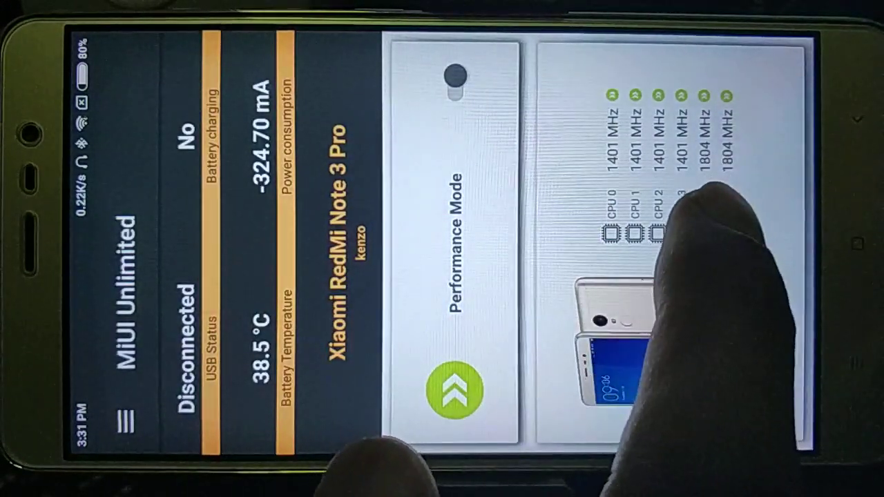
# Step: Set EX Kernel Manager's GPU governor to performance and view its About page (version 3.49)
pyautogui.press('Home')
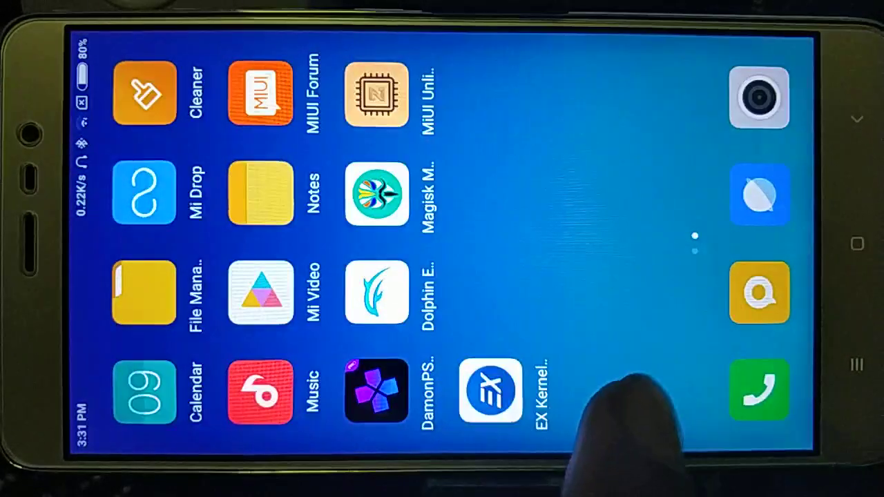
pyautogui.click(490, 390)
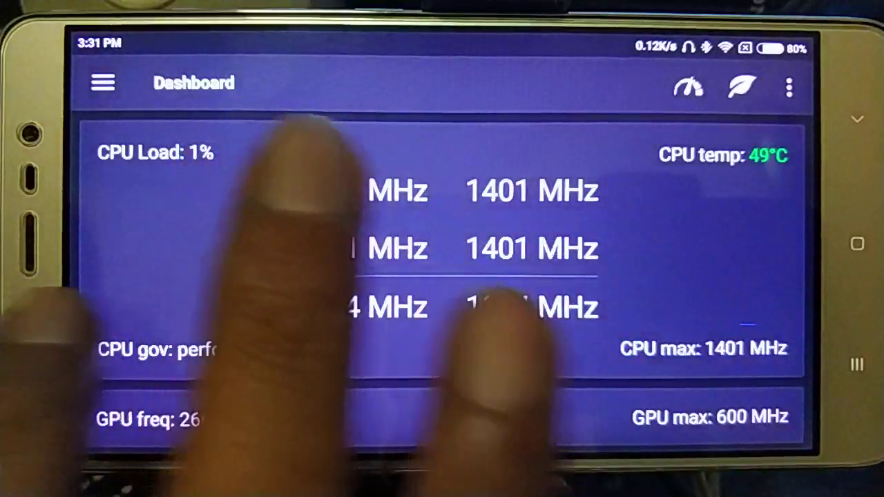
pyautogui.click(103, 83)
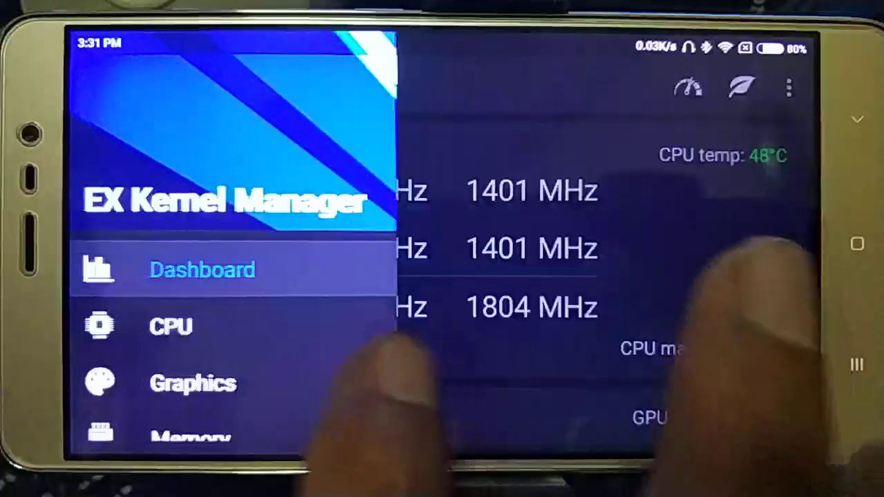
pyautogui.click(196, 382)
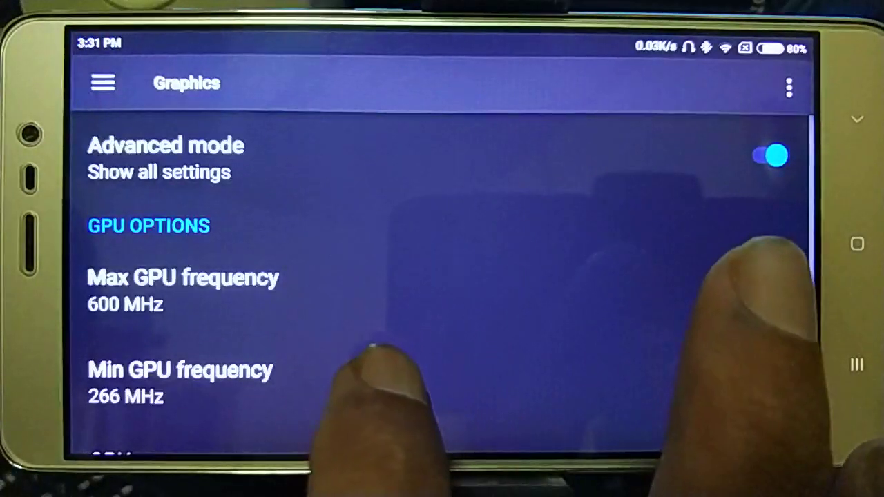
pyautogui.scroll(-2, 442, 311)
pyautogui.click(297, 355)
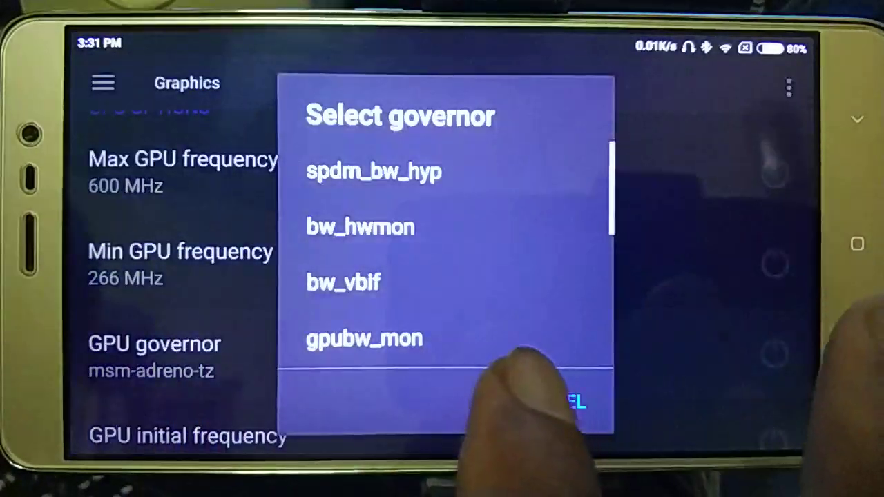
pyautogui.scroll(-5, 445, 276)
pyautogui.click(359, 328)
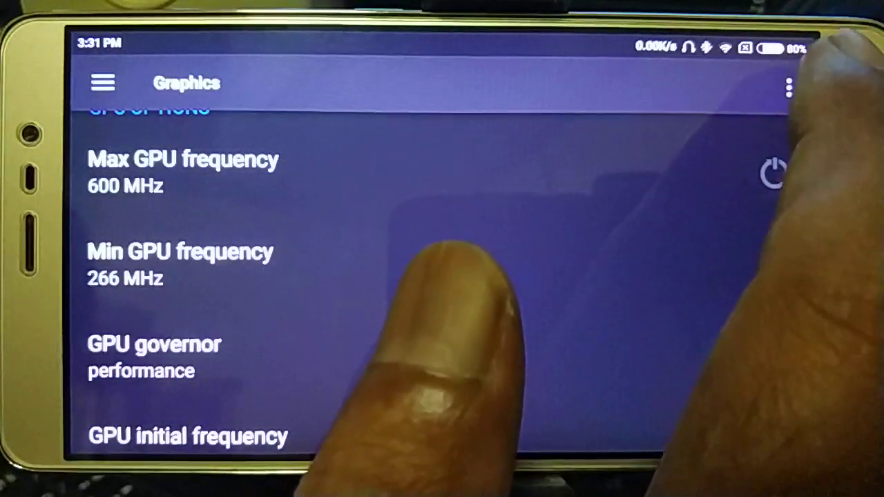
pyautogui.click(788, 87)
pyautogui.click(633, 199)
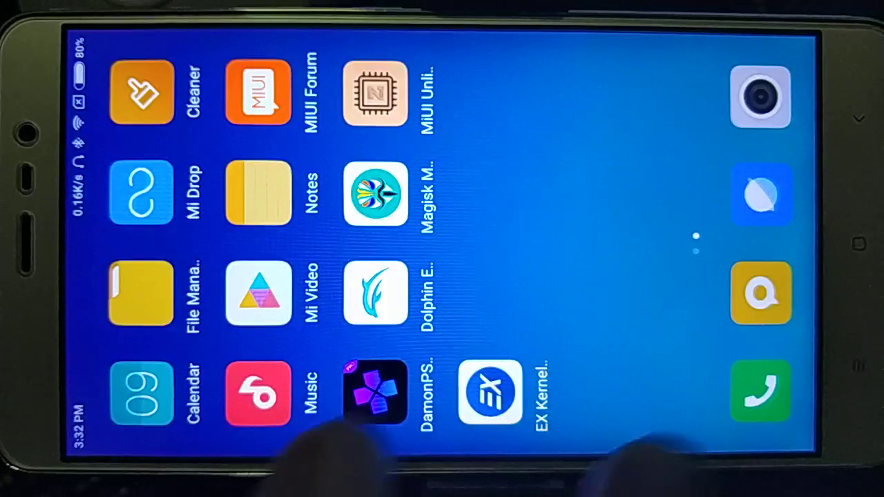
# Step: Start Downhill Domination in DamonPS2, opening and closing the save-state menu during play
pyautogui.click(375, 392)
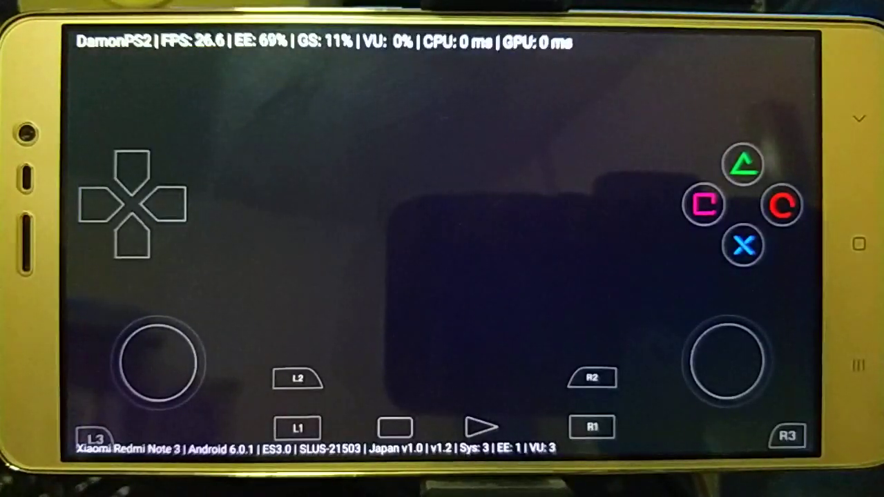
pyautogui.click(513, 276)
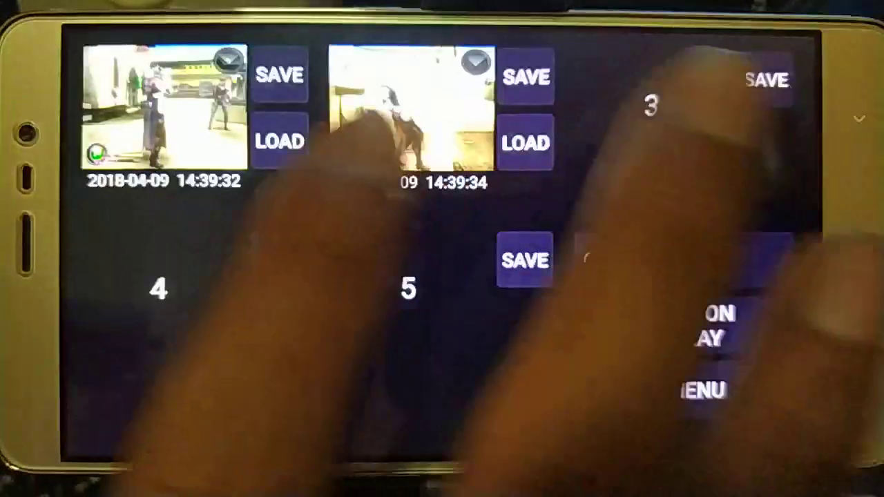
pyautogui.click(280, 141)
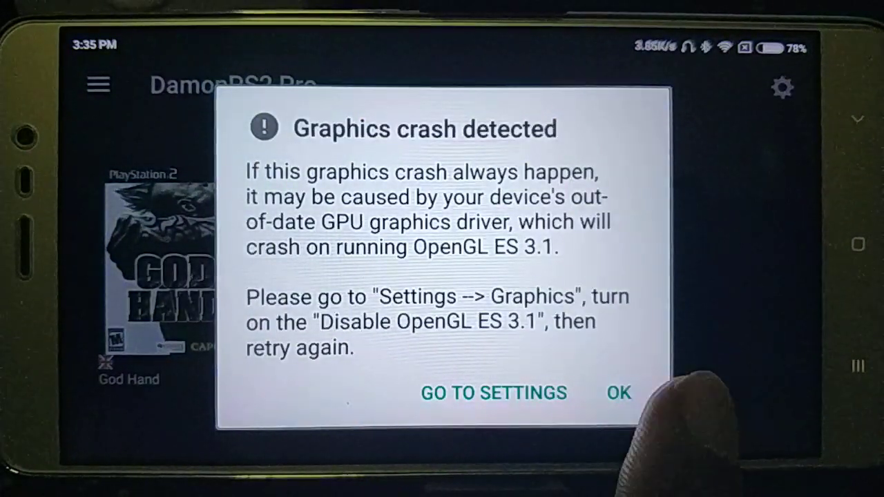
# Step: Dismiss the crash warning and turn on 'Disable OpenGL ES 3.1' in Graphics settings
pyautogui.click(635, 393)
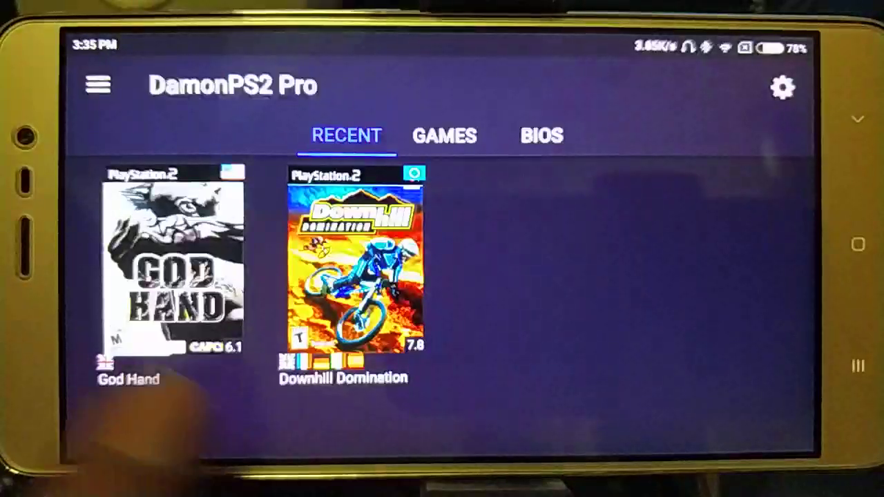
pyautogui.click(107, 84)
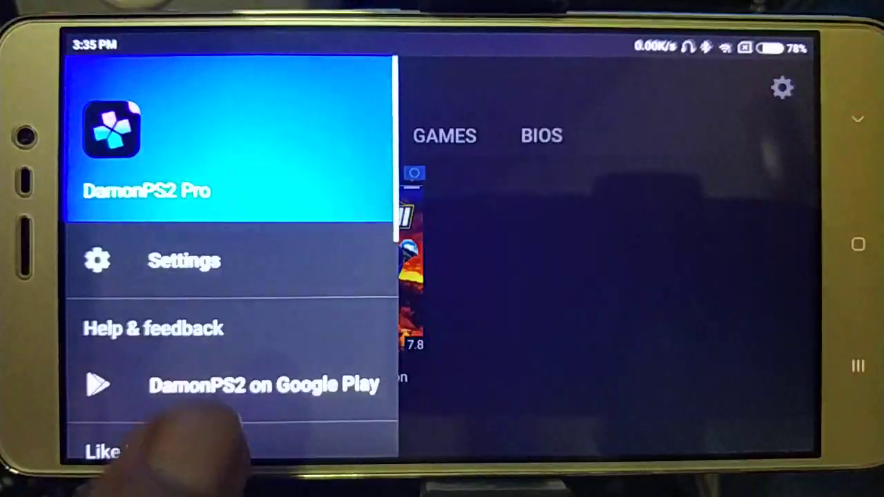
pyautogui.click(166, 266)
pyautogui.click(228, 142)
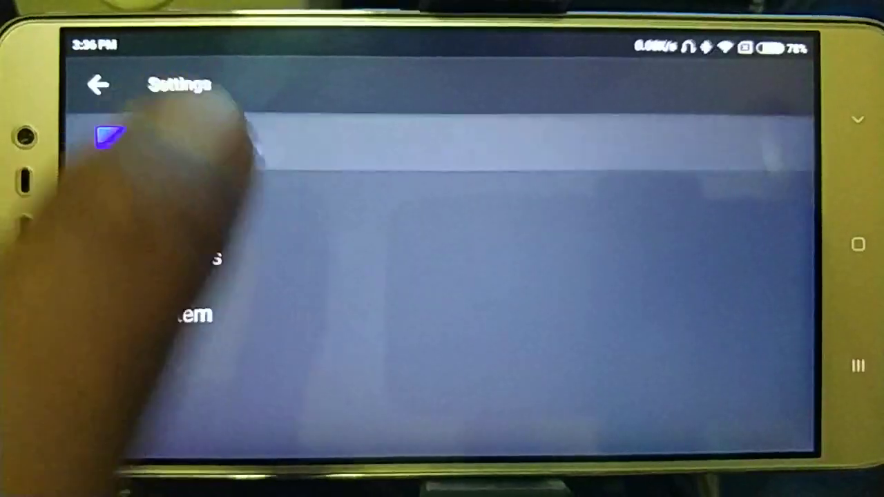
pyautogui.moveTo(455, 387); pyautogui.dragTo(429, 297)
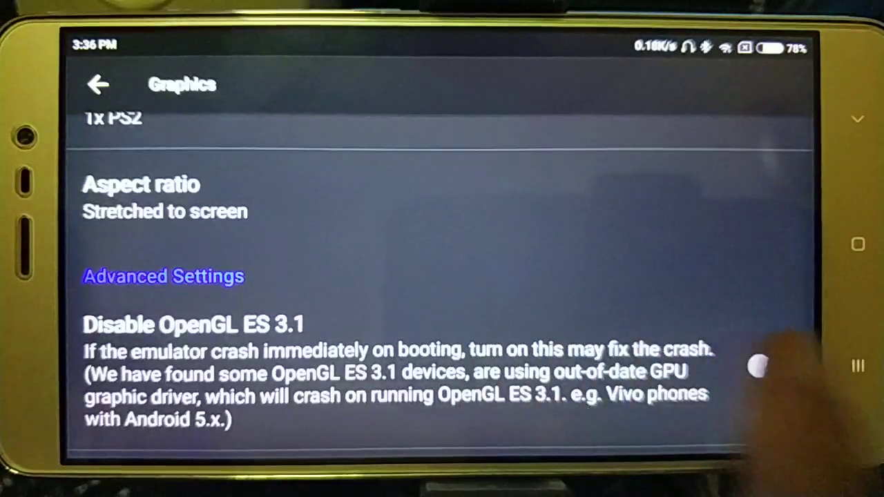
pyautogui.click(767, 366)
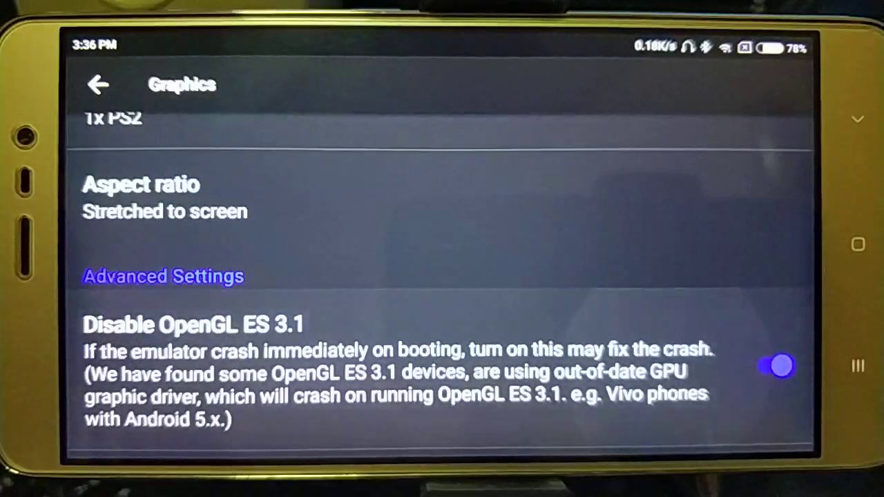
pyautogui.press('Escape')
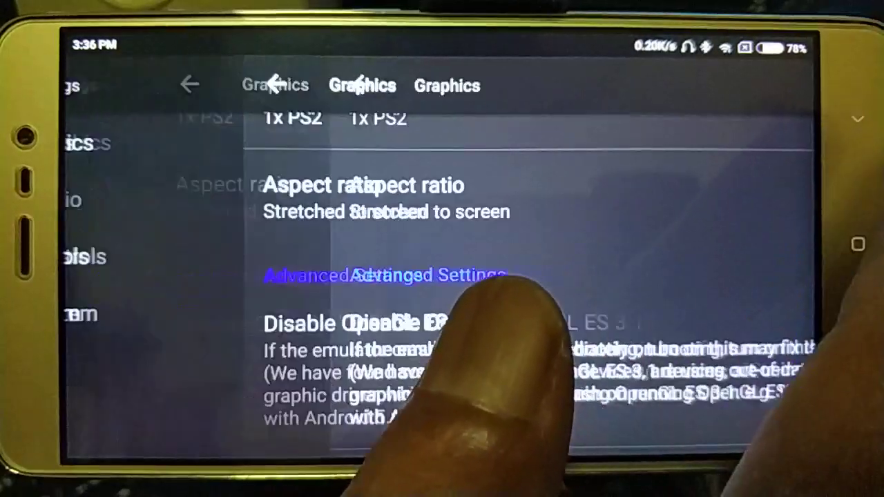
pyautogui.press('Escape')
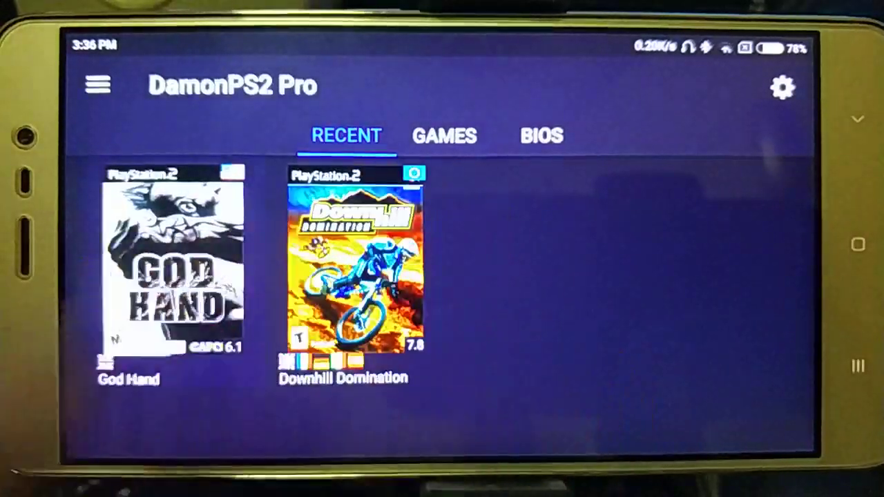
# Step: Boot God Hand to the Clover Studio logo, then exit to the game library
pyautogui.click(356, 269)
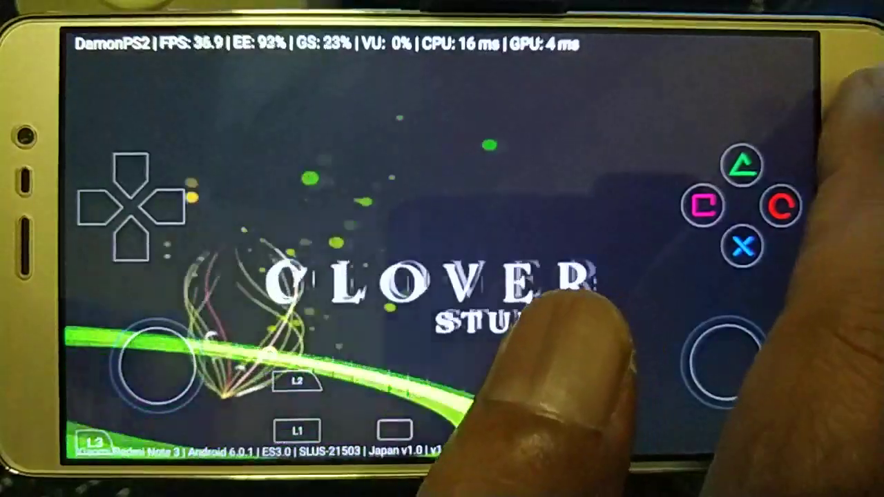
pyautogui.click(567, 311)
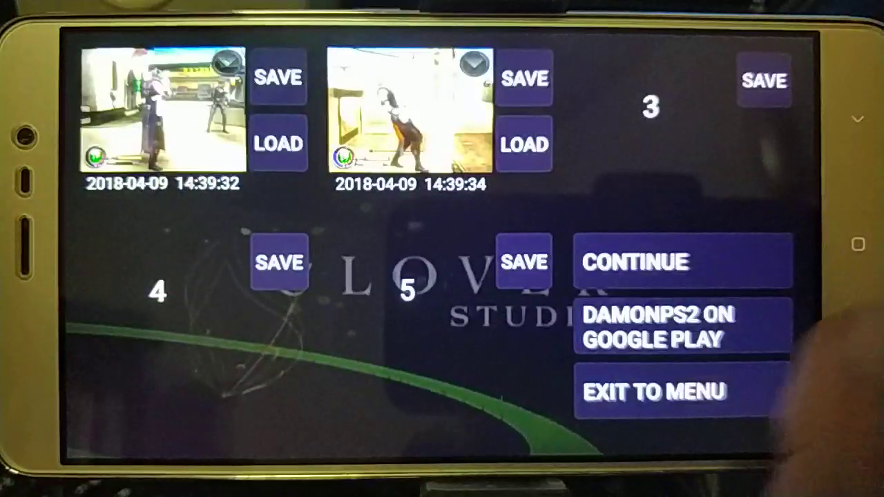
pyautogui.click(651, 391)
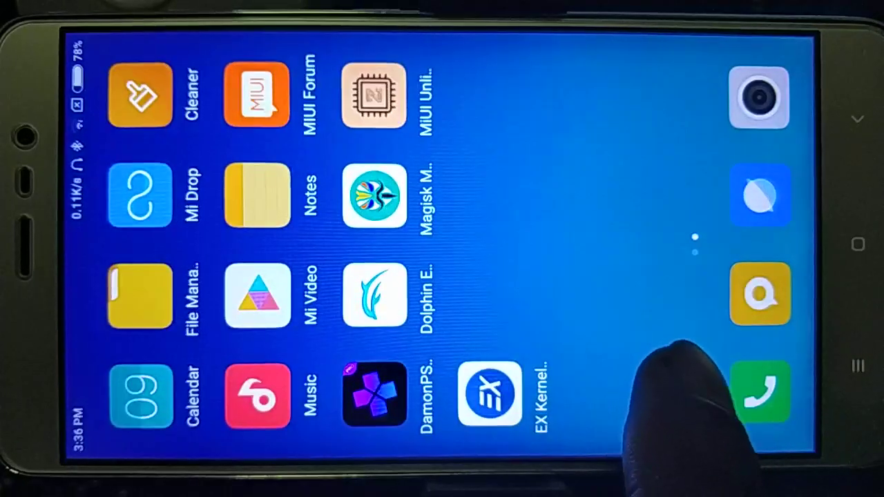
# Step: Open Settings > About phone showing Android 6.0.1, MIUI 9.5 and 2 GB RAM
pyautogui.moveTo(663, 387); pyautogui.dragTo(663, 172)
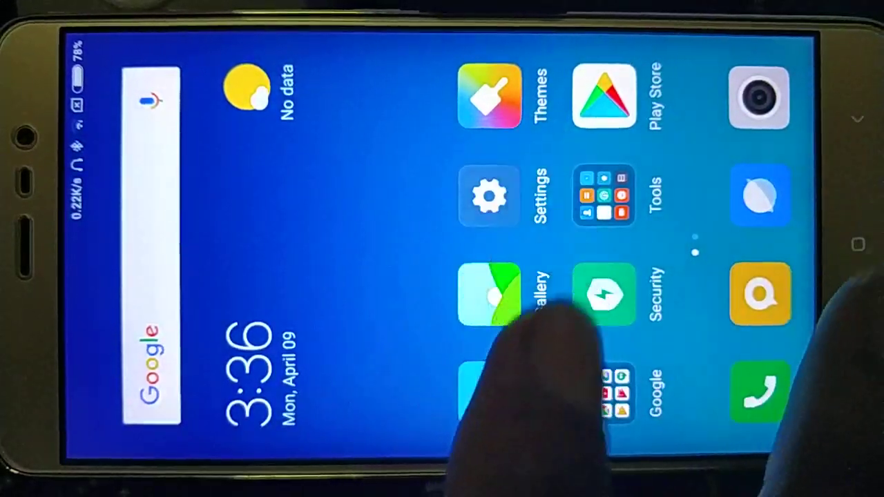
pyautogui.click(489, 197)
pyautogui.click(346, 196)
pyautogui.scroll(-3, 546, 387)
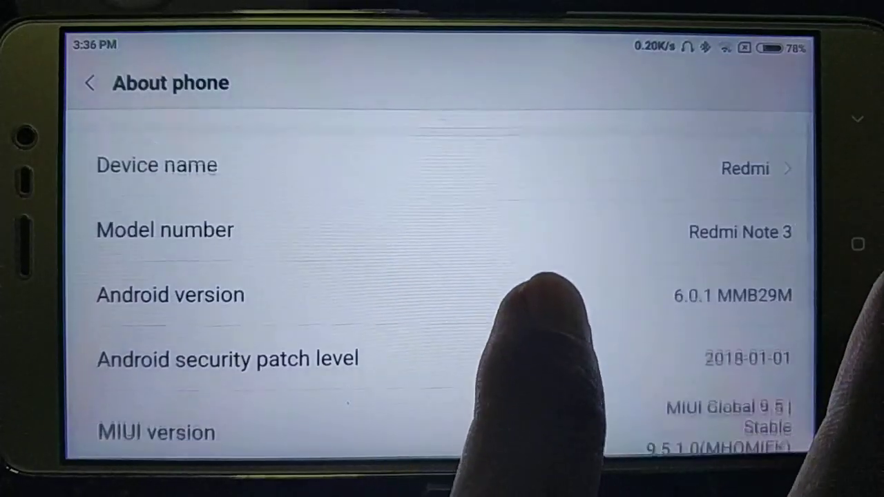
pyautogui.scroll(-4, 545, 310)
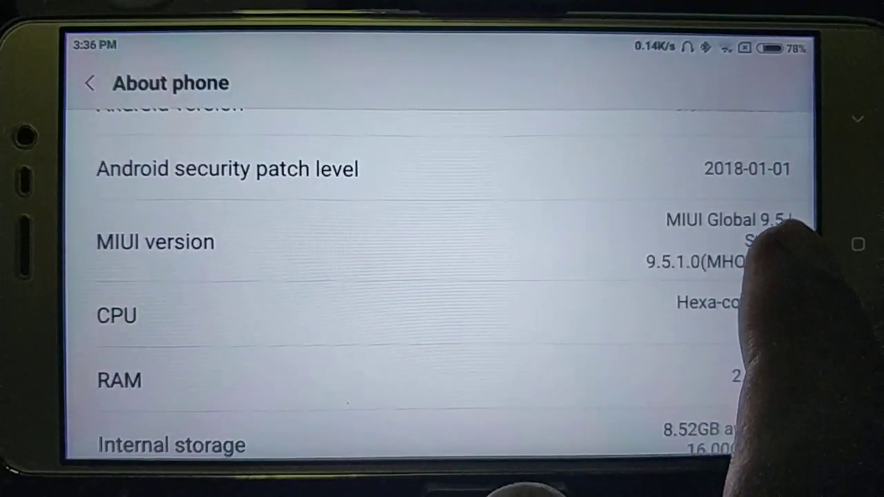
pyautogui.scroll(-1, 759, 242)
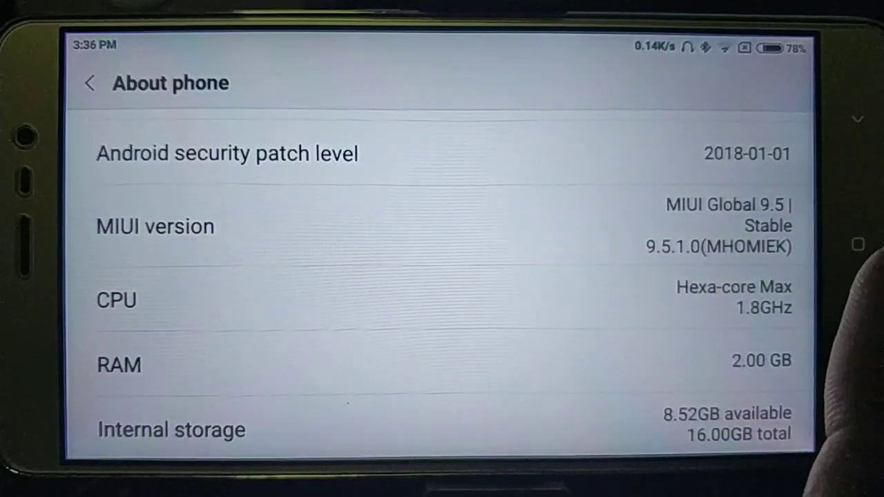
pyautogui.scroll(-2, 442, 276)
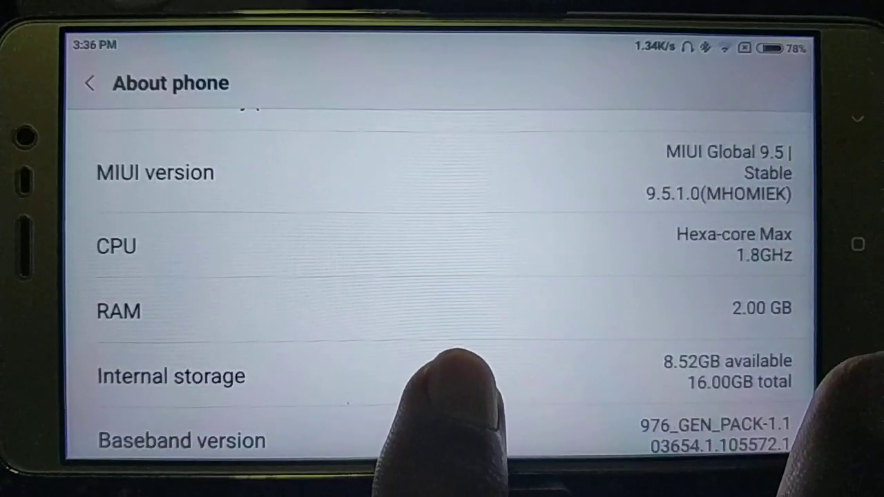
pyautogui.scroll(5, 455, 310)
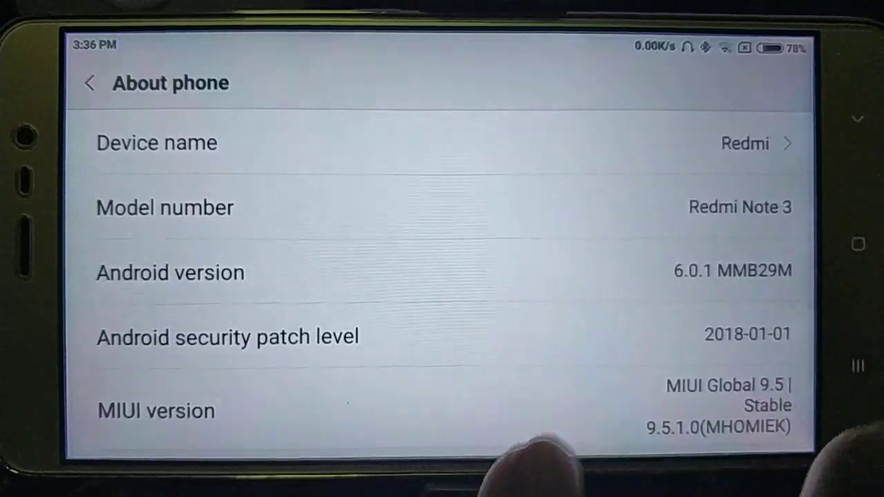
pyautogui.scroll(-5, 442, 311)
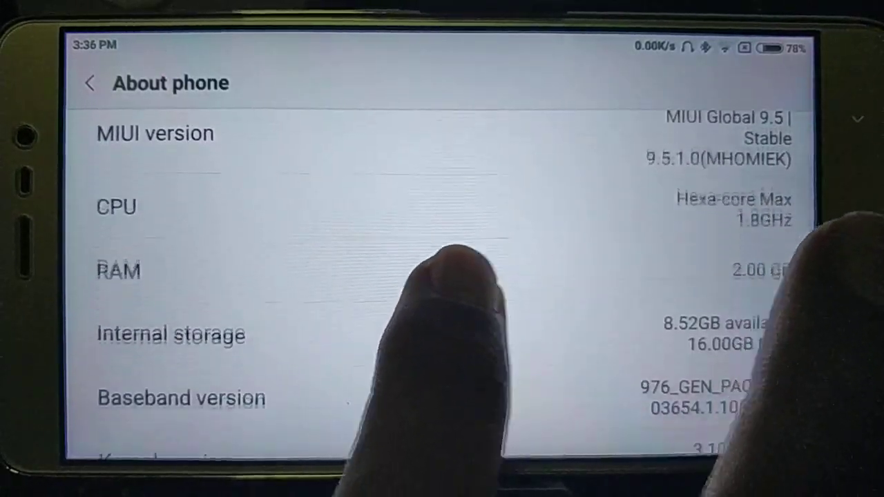
pyautogui.scroll(-1, 477, 311)
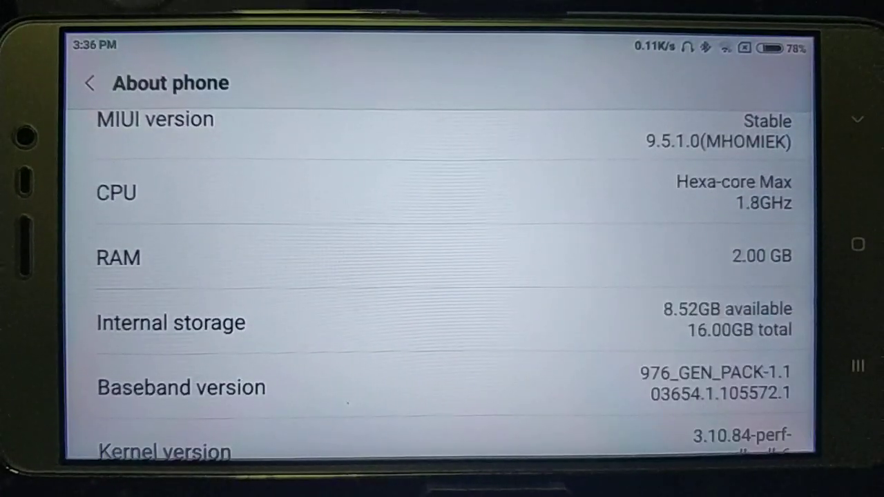